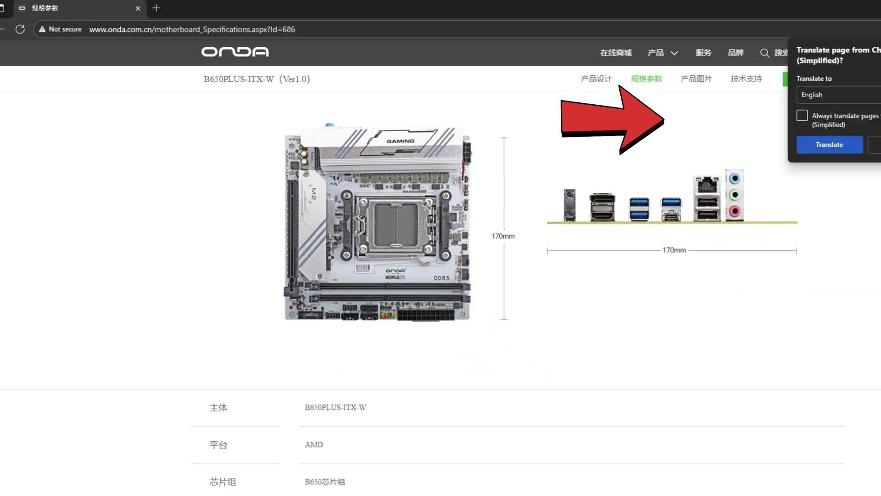
Step: Translate the ONDA site into English and filter the motherboard listing to B650-chipset boards
click(845, 143)
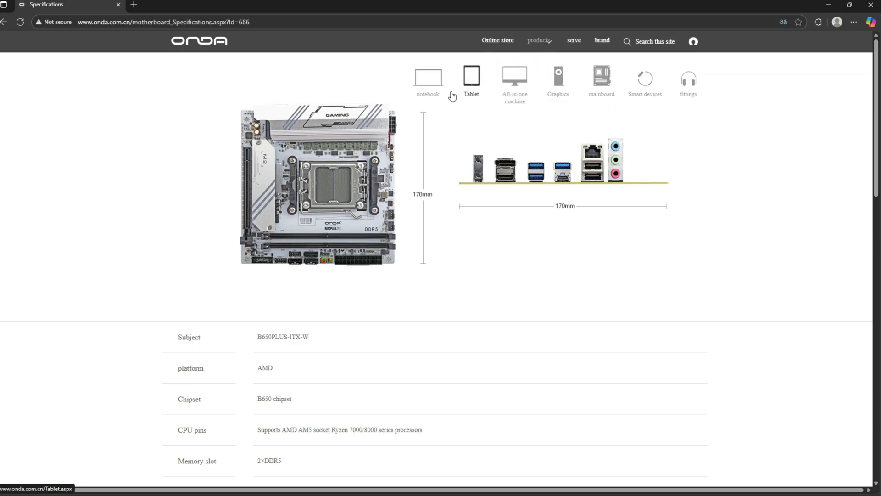
click(596, 97)
scroll(343, 240, down, 5)
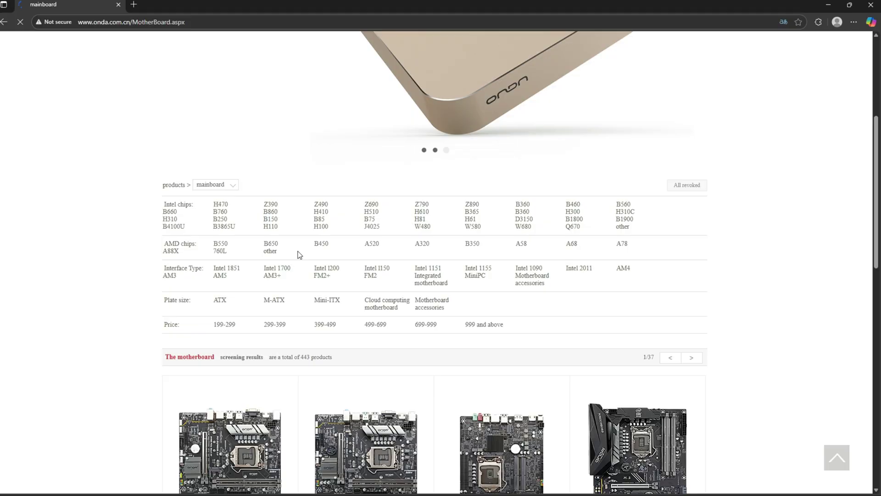
click(275, 247)
scroll(16, 334, down, 5)
scroll(19, 338, down, 5)
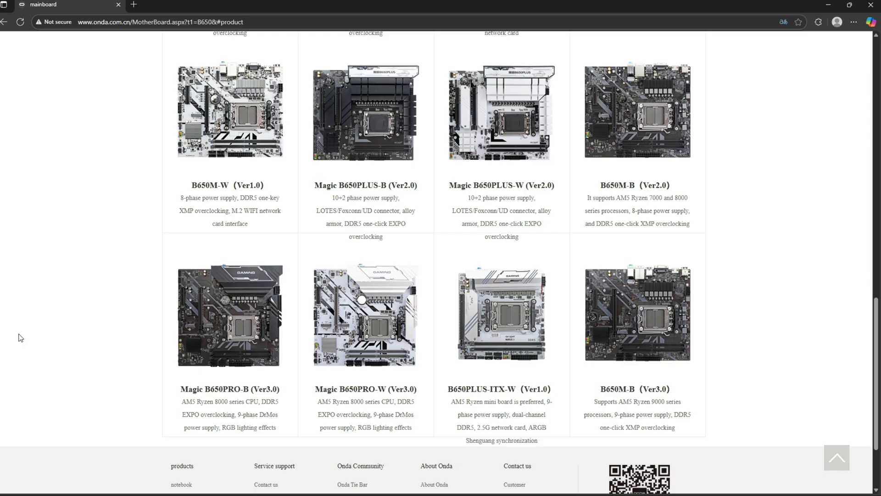
Step: Open the B650PLUS-ITX-W support downloads, review the BIOS entry, and download the VER 1.04 package
click(516, 332)
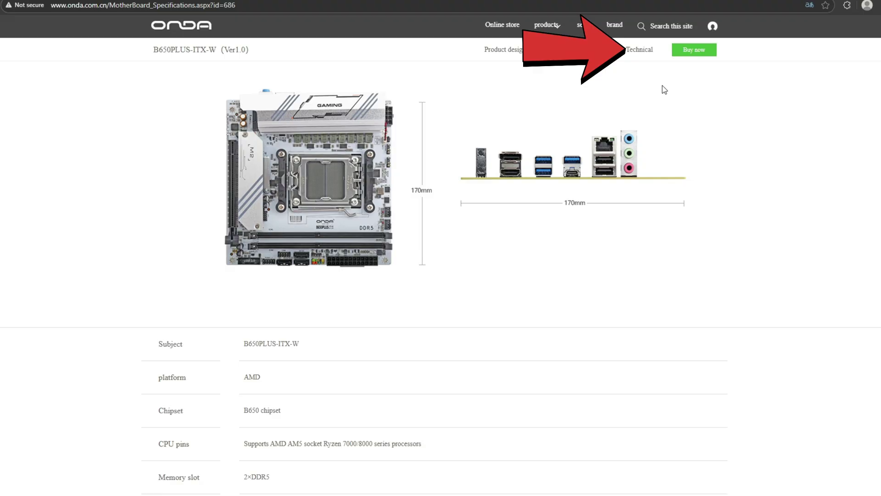
click(642, 50)
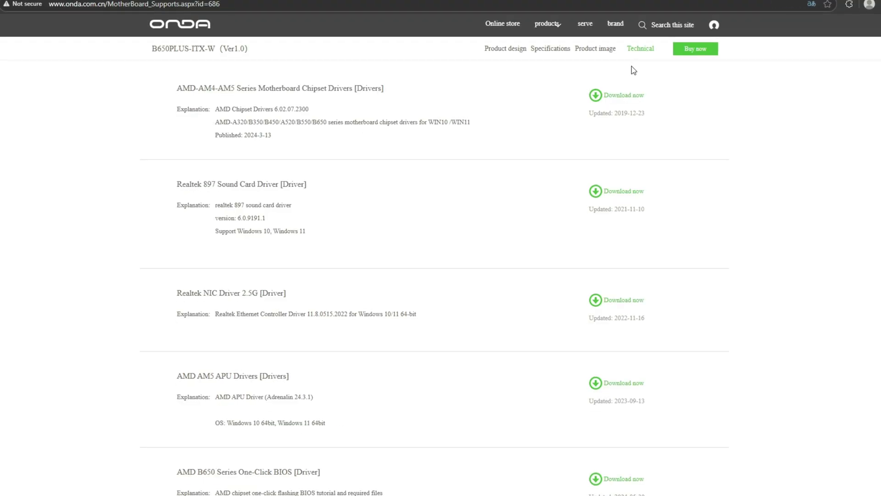
scroll(407, 434, down, 15)
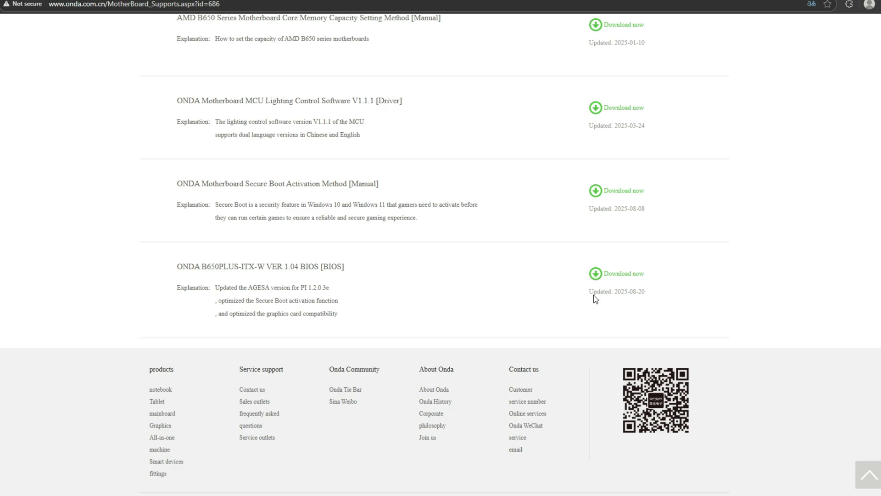
drag(594, 294, 661, 296)
click(412, 322)
drag(252, 296, 213, 302)
click(213, 302)
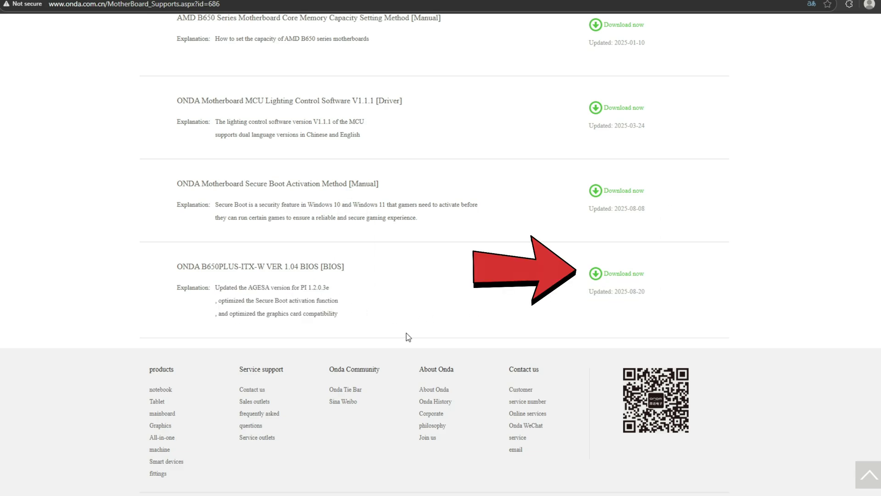
click(617, 275)
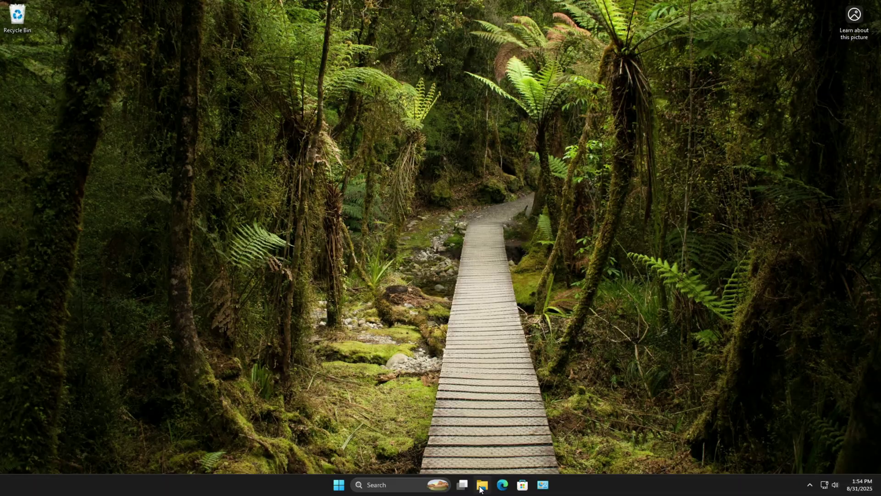
Step: Check in File Explorer that the KINGSTON 16 (E:) USB drive is formatted FAT32
click(482, 485)
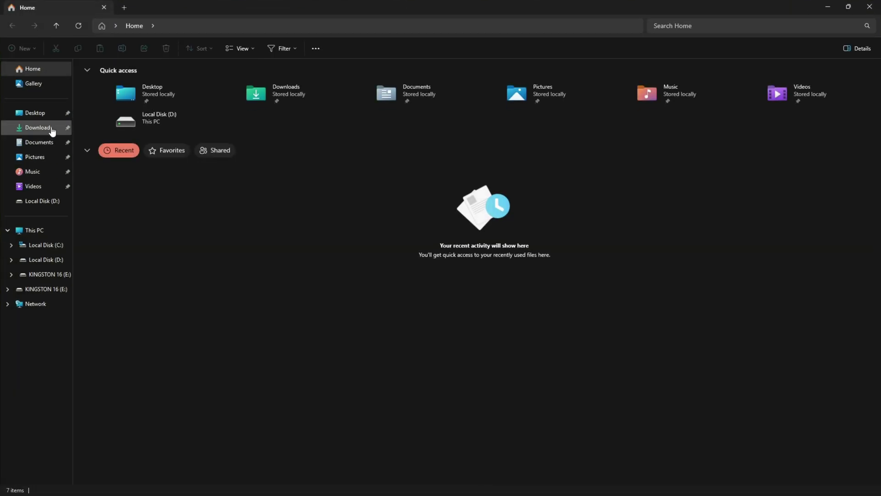
click(46, 231)
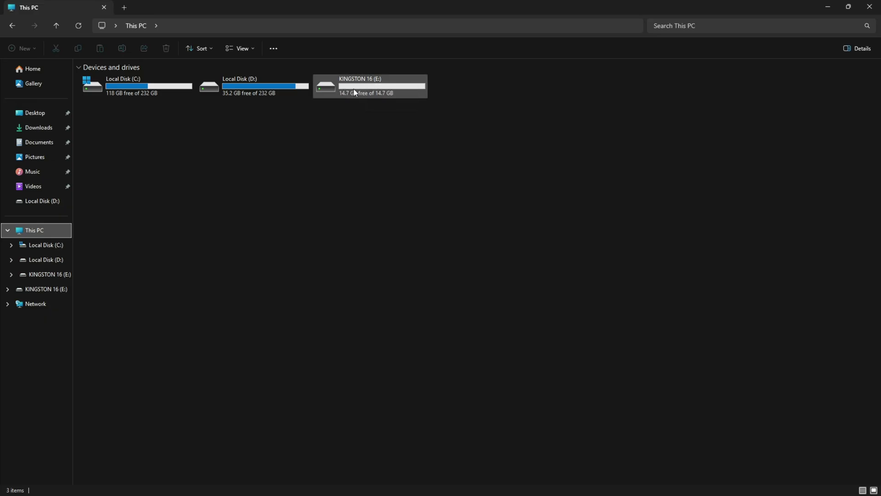
click(352, 92)
right_click(353, 92)
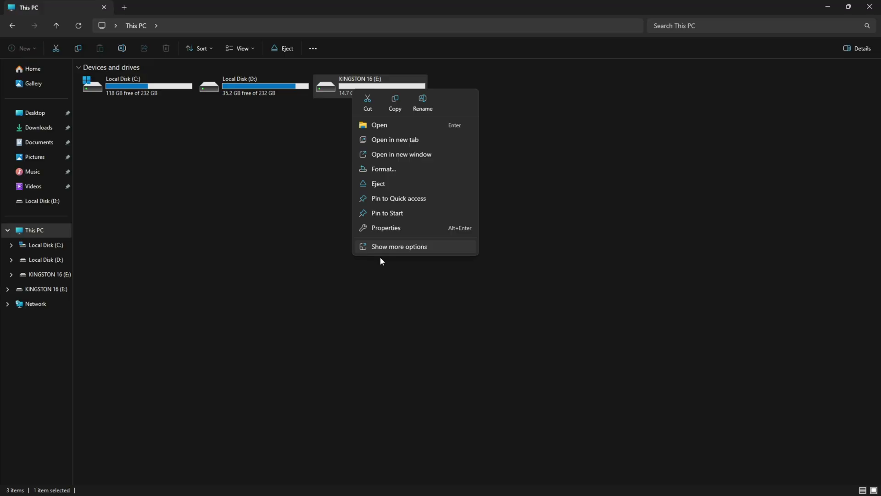
click(379, 247)
click(386, 282)
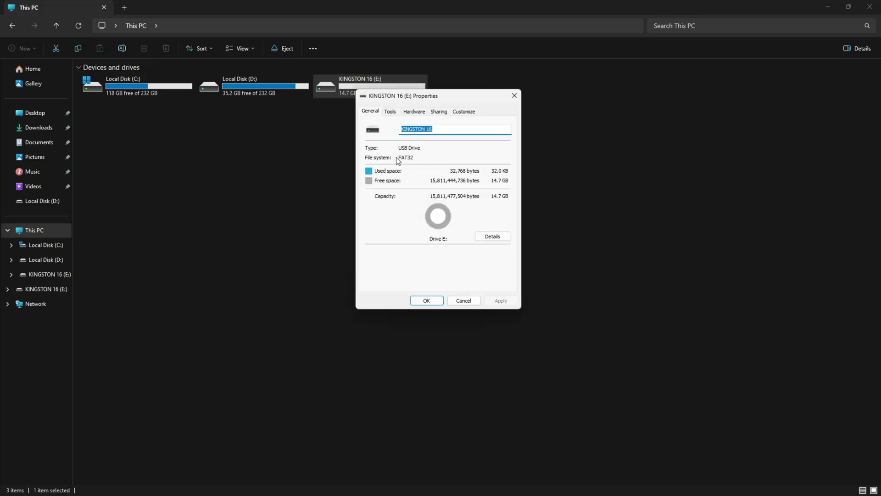
Step: Open the downloaded BIOS zip and its ONDA B650PLTXW VER 1.04 folder in Downloads
click(464, 300)
click(46, 128)
click(107, 102)
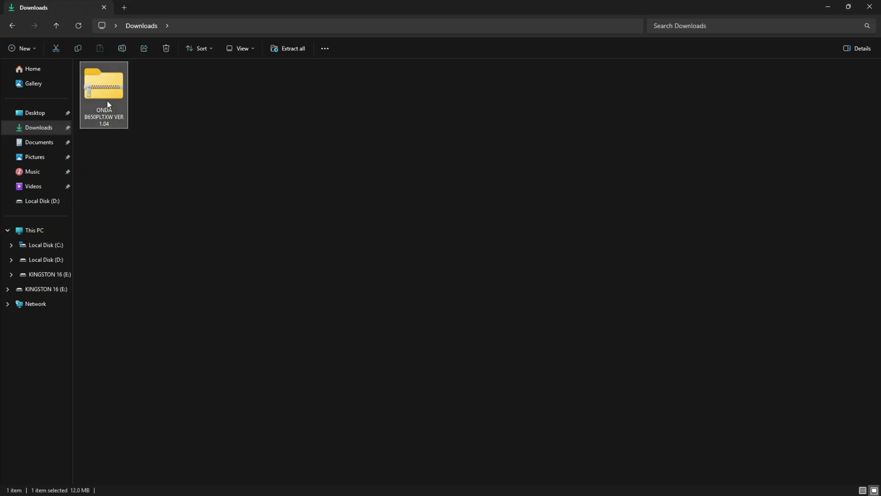
right_click(105, 87)
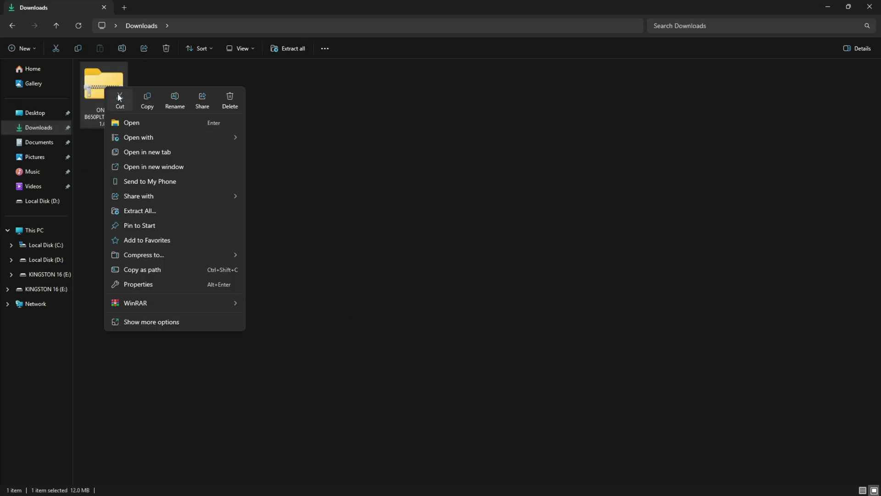
click(134, 127)
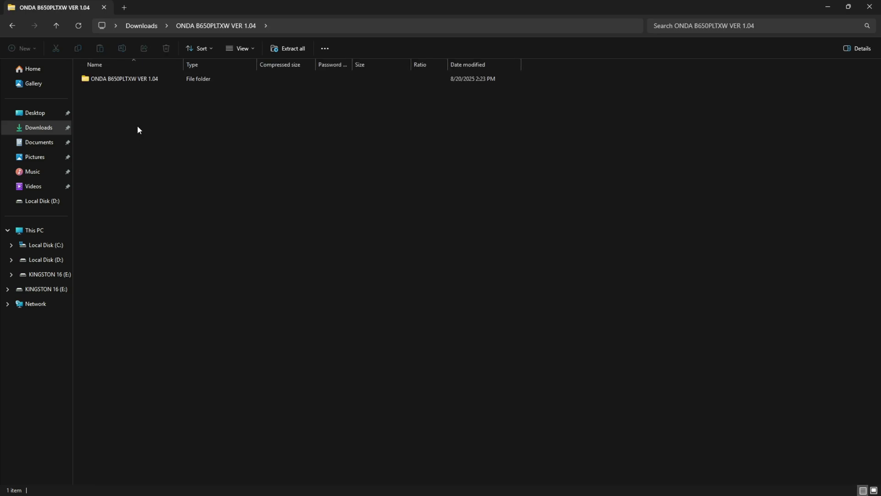
double_click(123, 82)
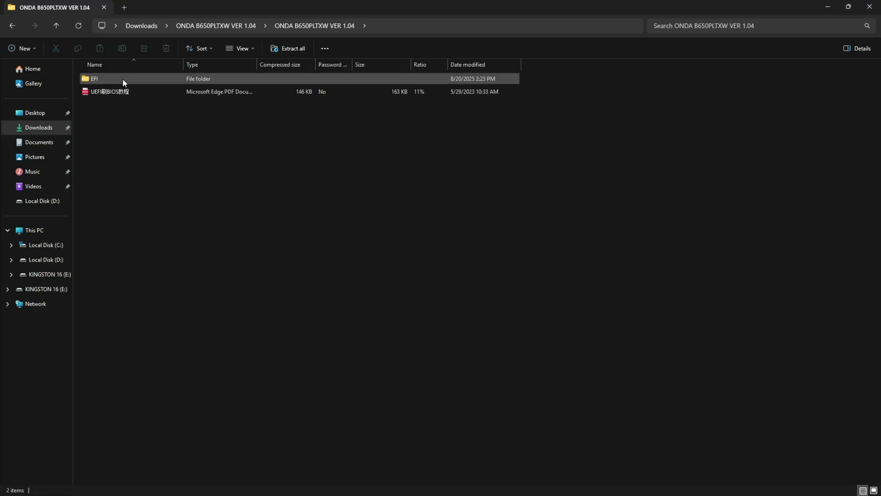
Step: Copy the EFI folder onto KINGSTON 16 (E:), then close Explorer and restart the PC
right_click(93, 83)
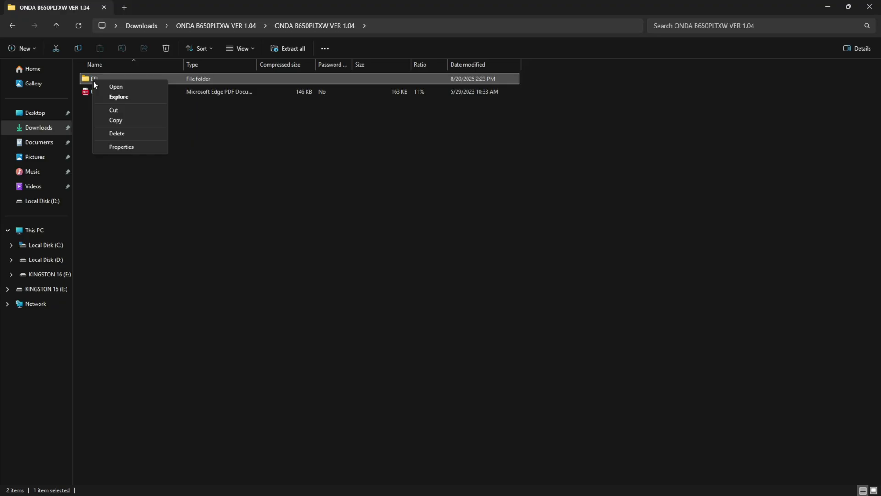
right_click(95, 76)
click(119, 120)
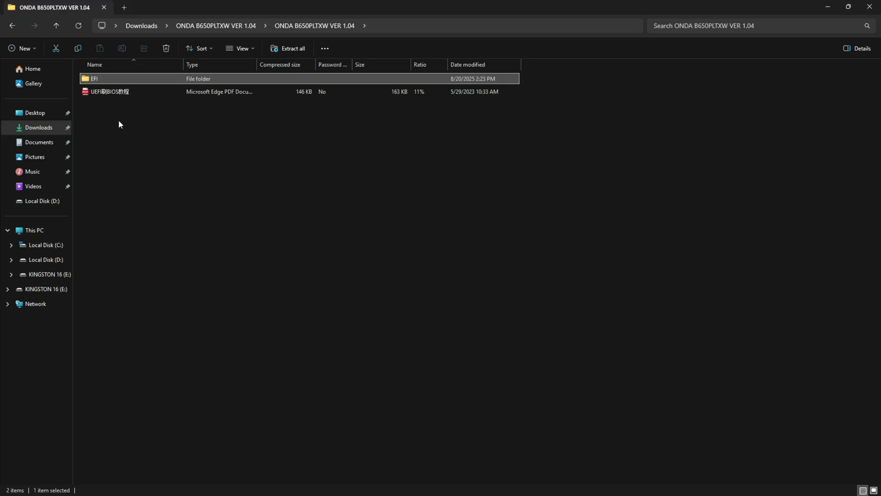
click(61, 275)
right_click(138, 94)
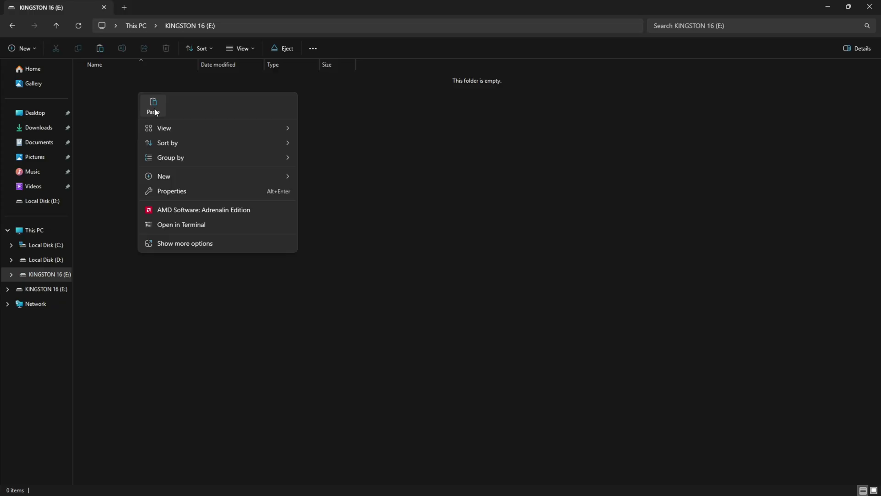
click(155, 108)
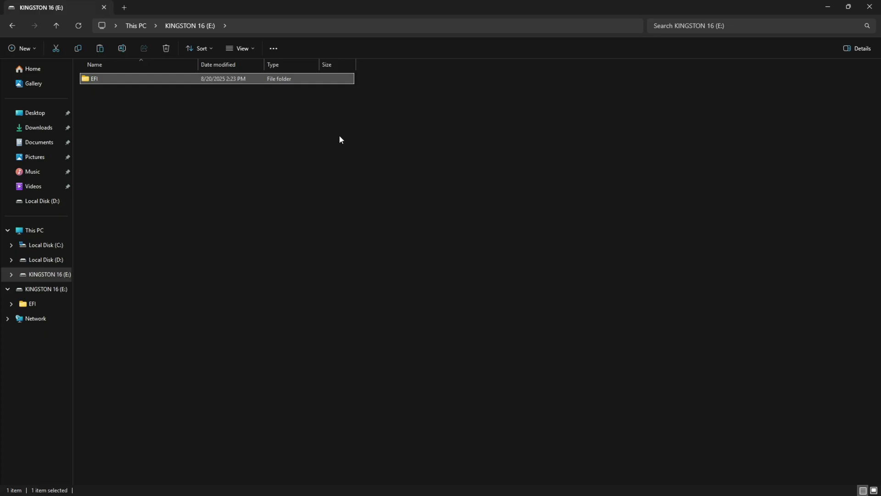
click(869, 6)
right_click(338, 482)
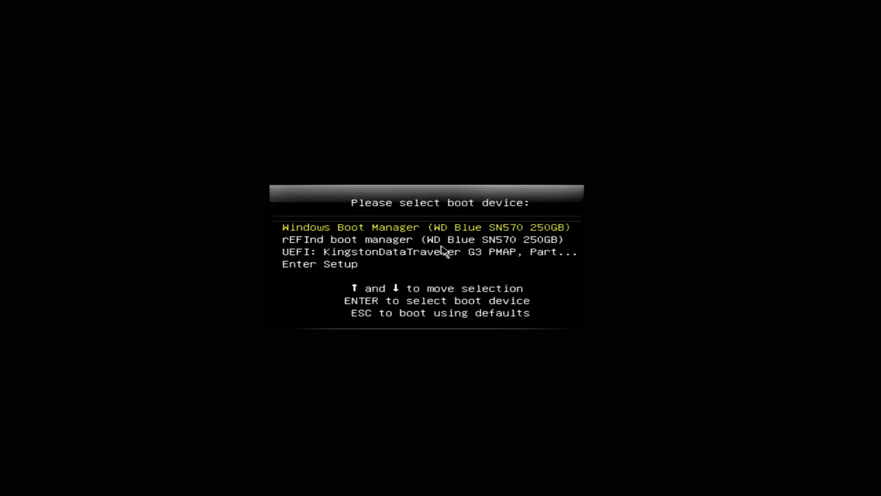
Step: Boot from UEFI: KingstonDataTraveler in the boot menu
key(Down)
key(Down)
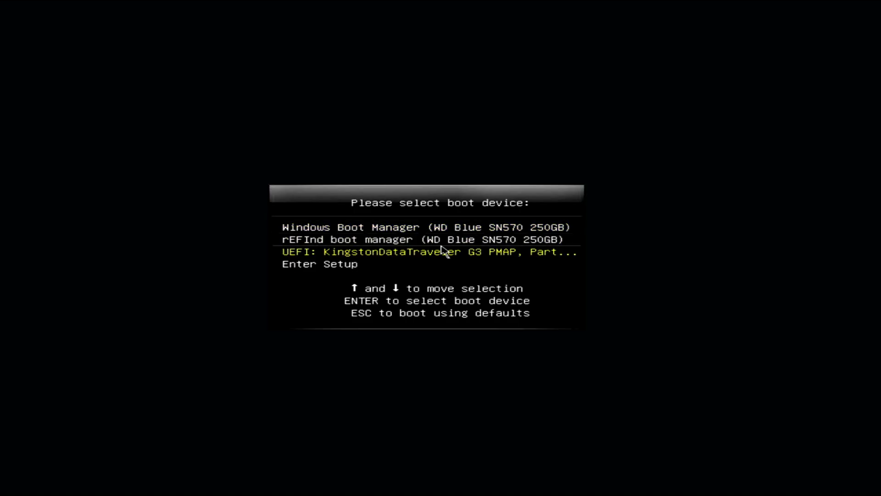
key(Return)
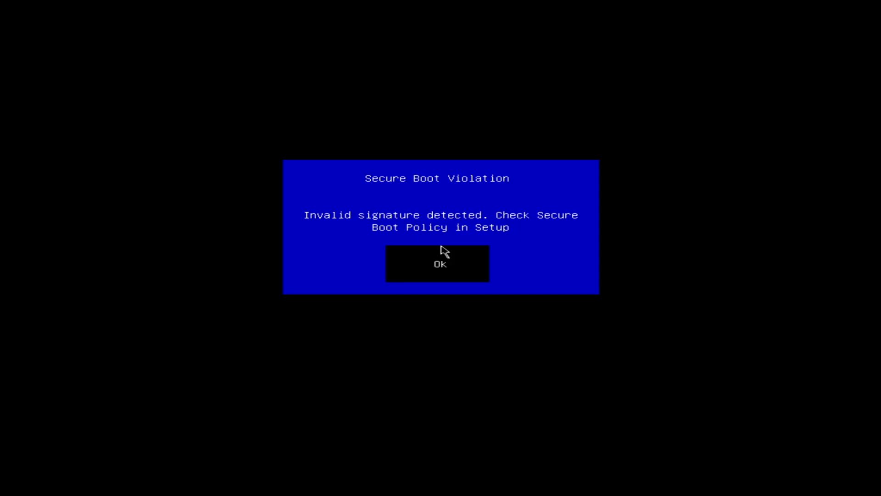
Step: Dismiss the Secure Boot violation and set Secure Boot to Disabled under Security
click(444, 252)
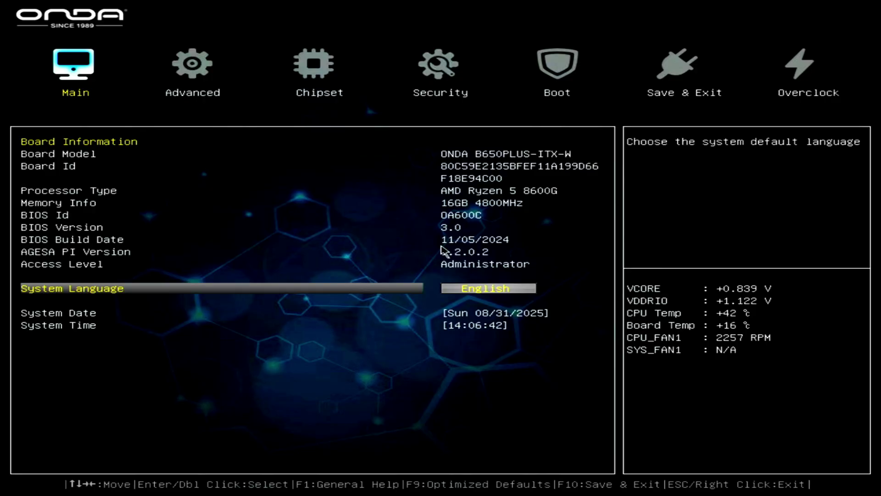
key(Right)
key(Right)
key(Right)
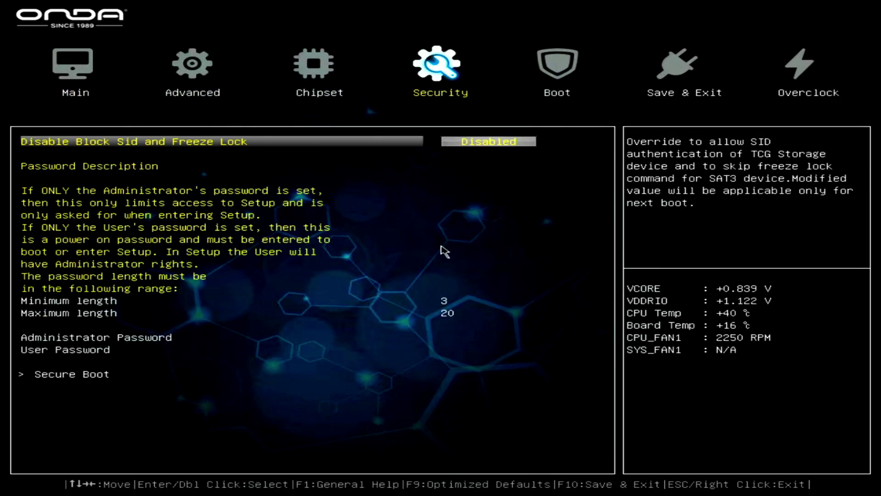
key(Down)
Step: Choose Save Changes and Exit on the Save & Exit page
key(Down)
key(Down)
key(Return)
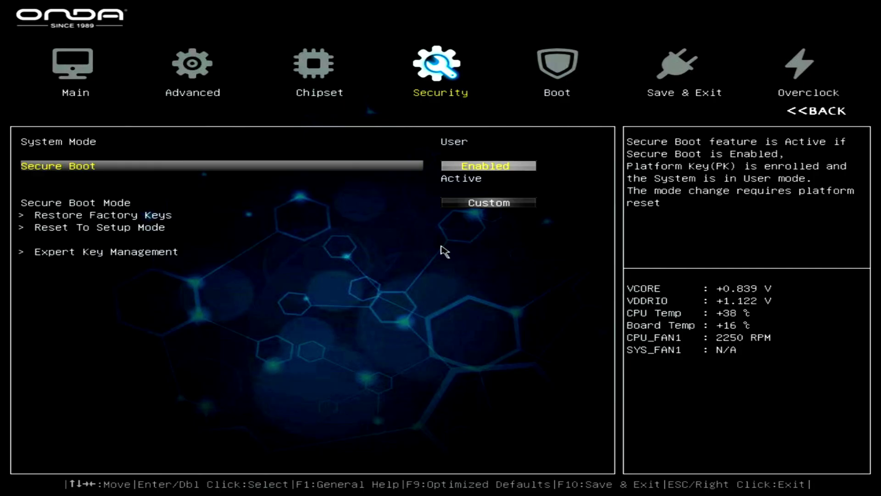
key(Return)
key(Up)
key(Return)
key(Down)
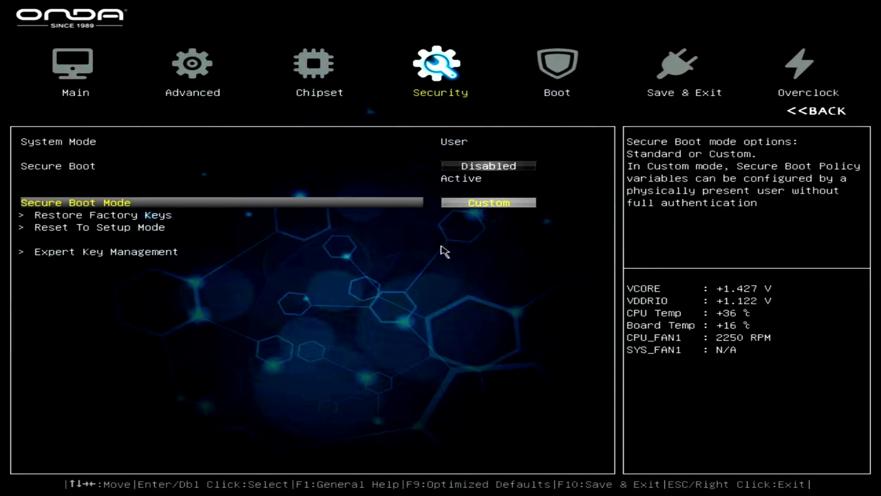
key(Escape)
key(Right)
key(Right)
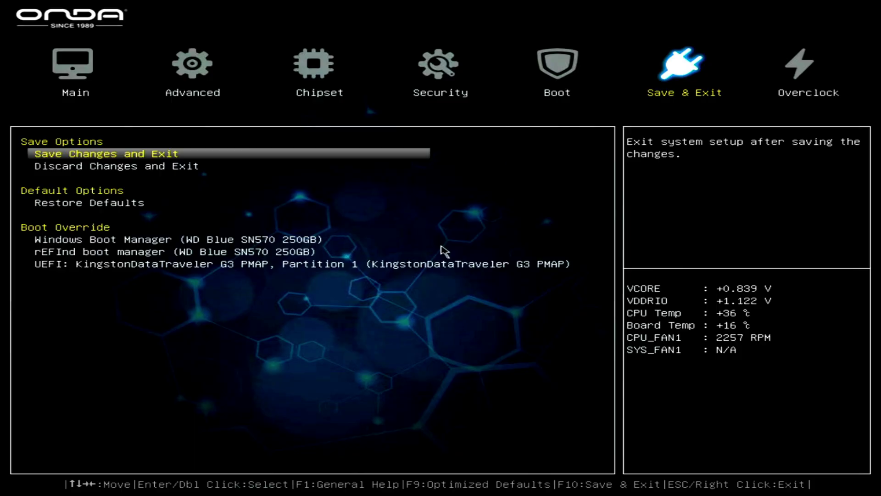
key(Return)
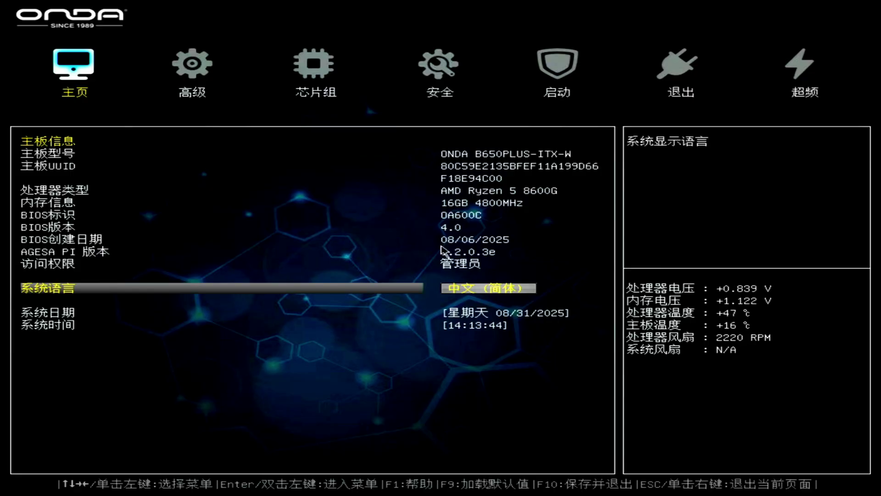
Step: Set the System Language to English on the Main page
key(Return)
key(Up)
key(Return)
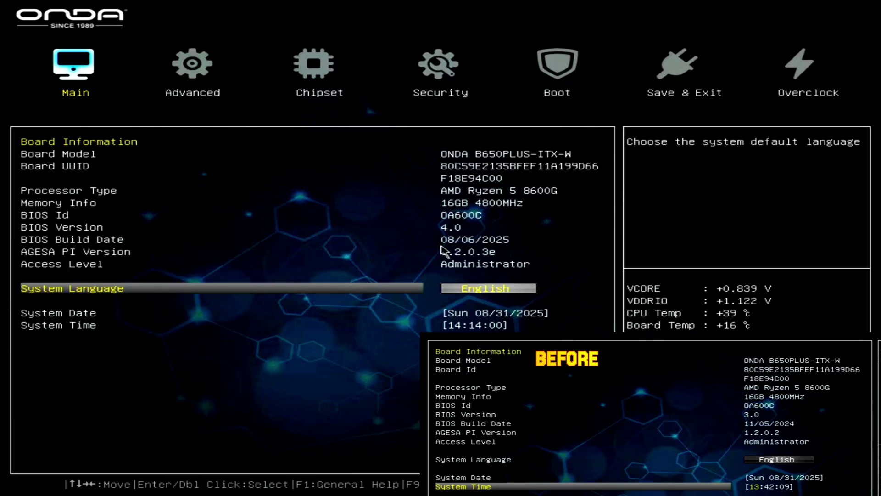
Step: Open Advanced > CPU Configuration > Node 0 Information to view the CPU details
key(Right)
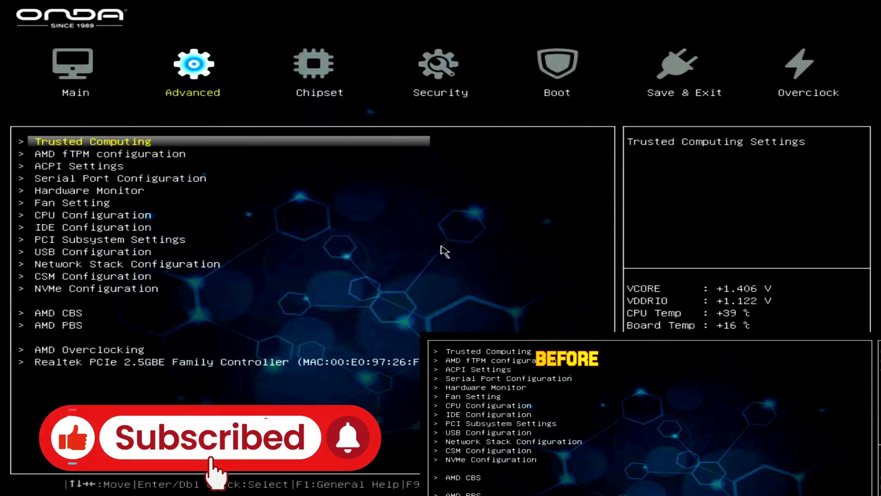
key(Down)
key(Down)
key(Down)
key(Down)
key(Down)
key(Down)
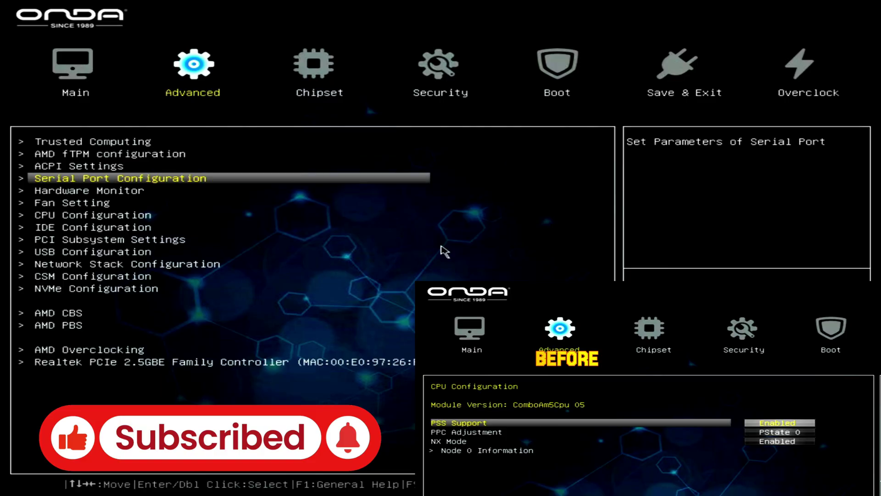
key(Return)
key(Down)
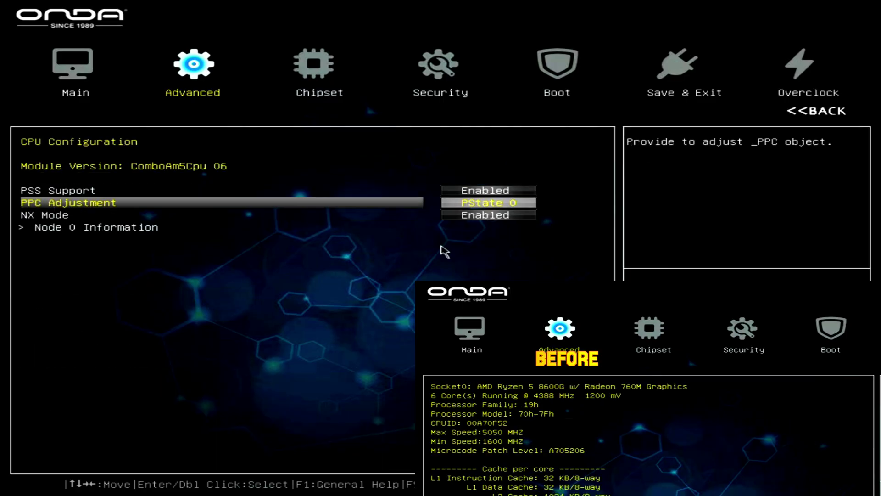
key(Down)
key(Down)
key(Return)
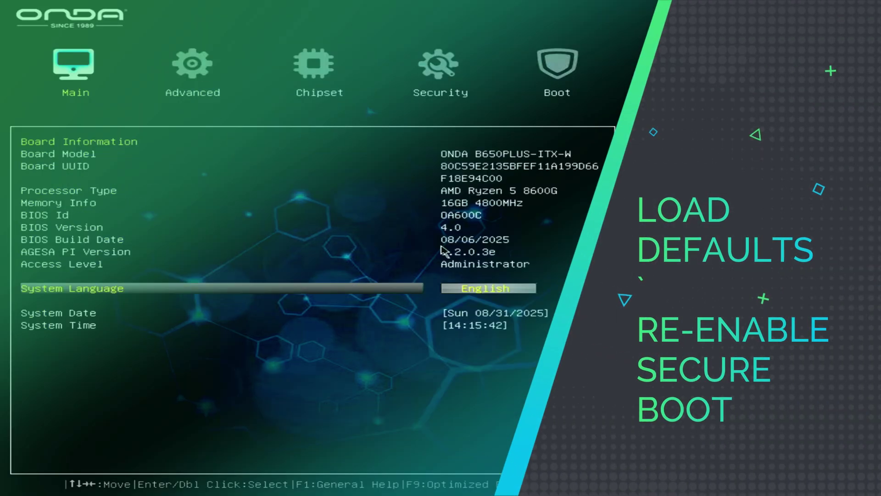
Step: Load optimized defaults via Restore Defaults, then choose Save Changes and Reset
key(Down)
key(Down)
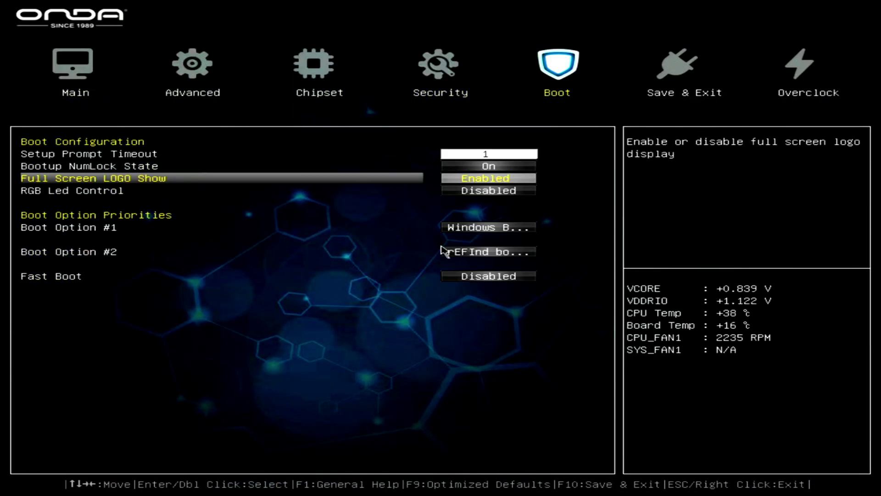
key(Right)
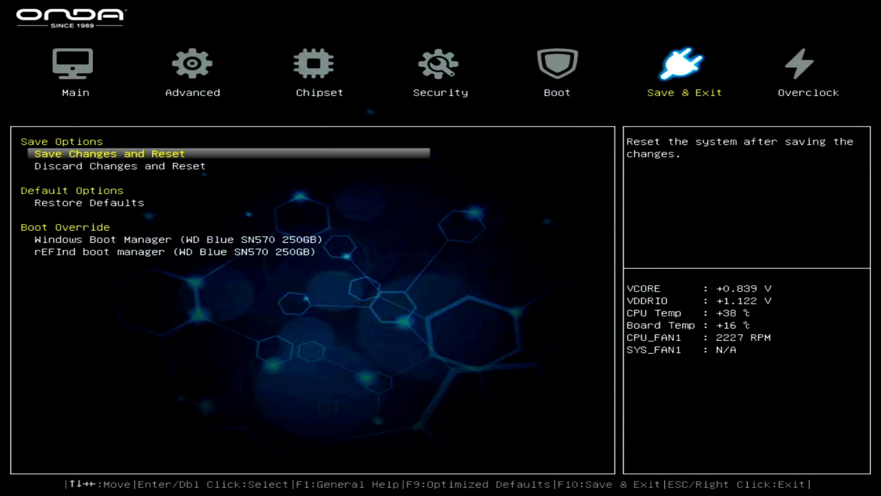
key(Down)
key(Down)
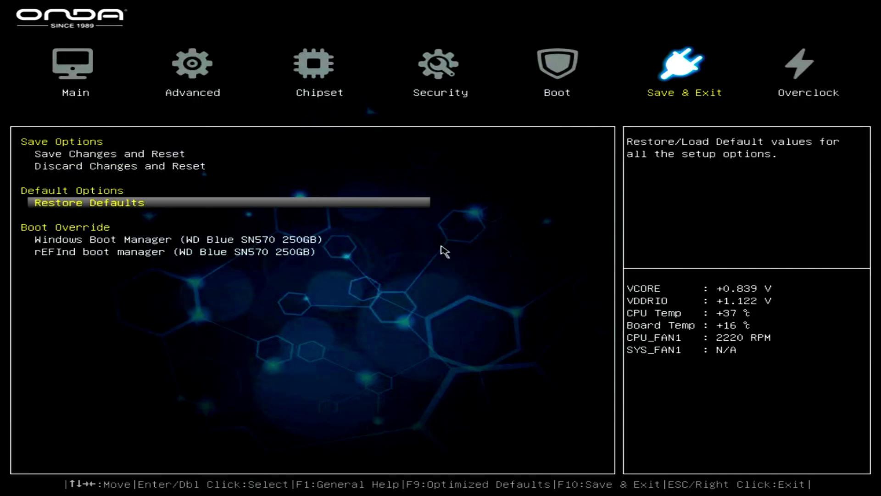
key(Return)
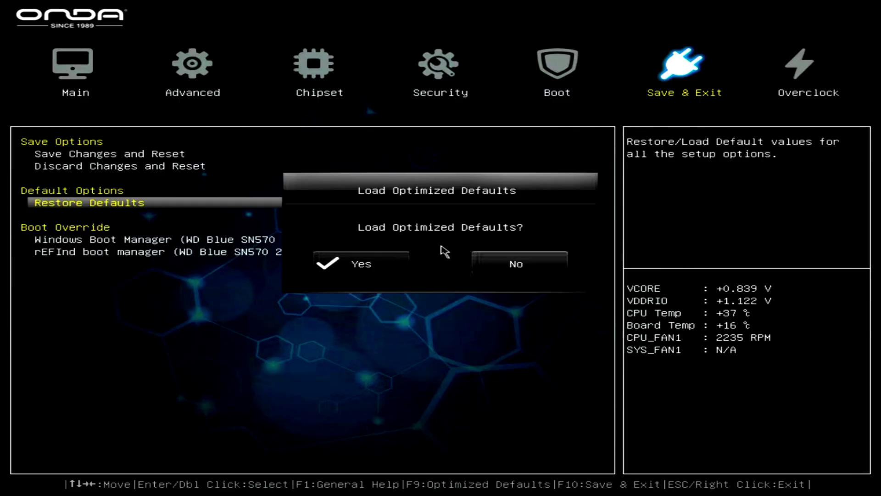
key(Return)
key(Up)
key(Up)
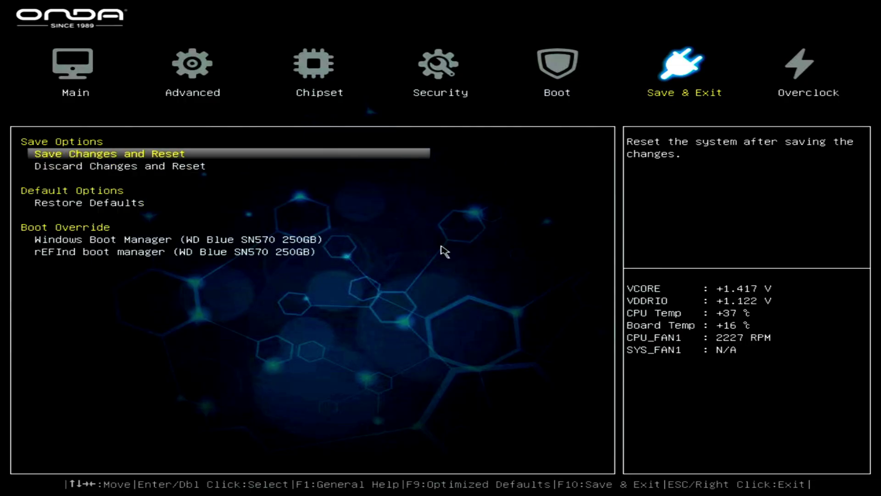
key(Return)
key(Return)
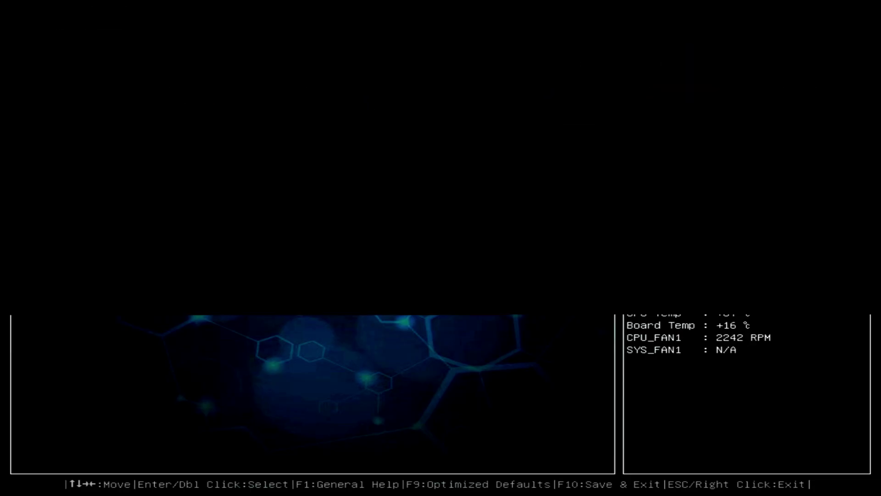